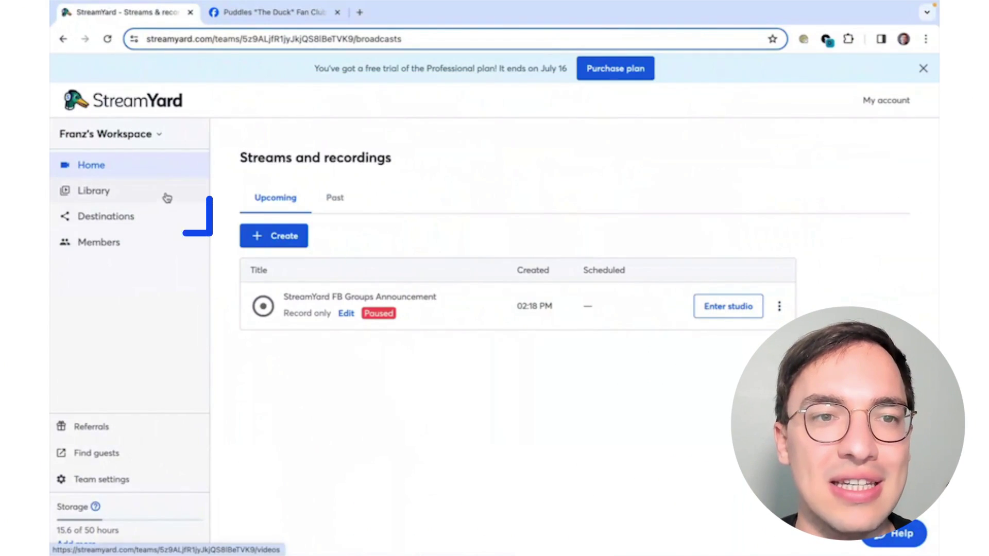
Step: Start a Custom RTMP destination nicknamed 'Facebook Group', then go to the Puddles "The Duck" Fan Club group
click(167, 216)
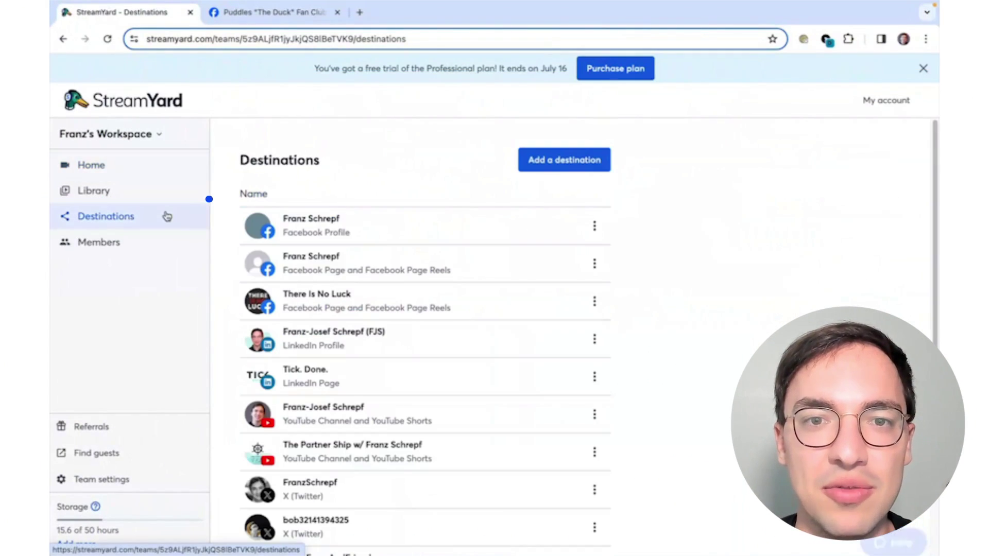
click(552, 161)
click(684, 429)
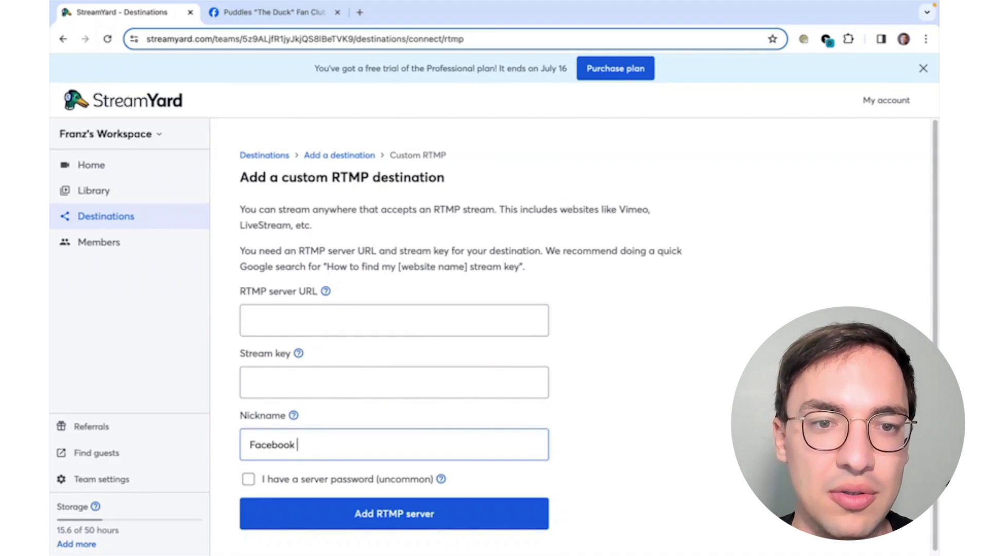
text(p)
click(255, 15)
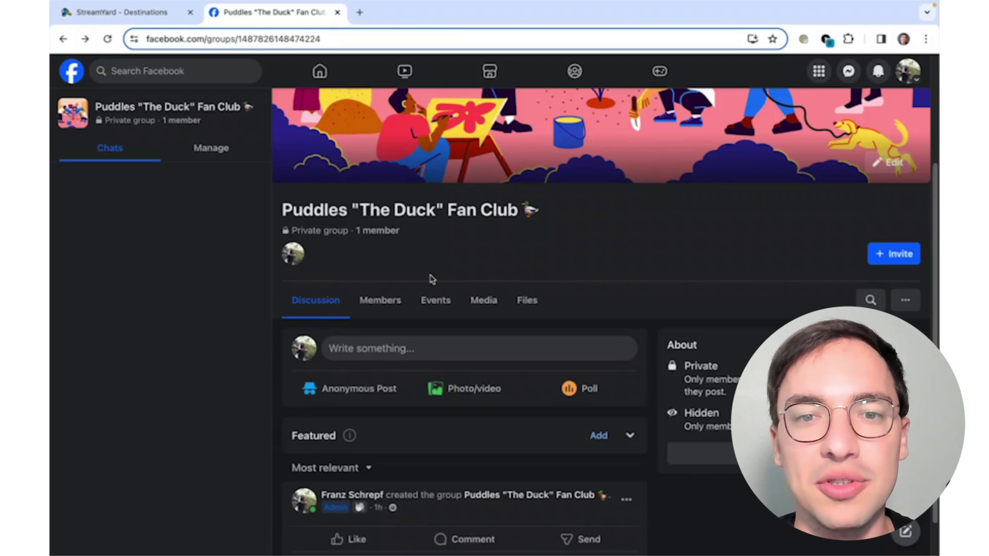
Step: Set up a group live video post that streams from external streaming software
scroll(432, 279, down, 1)
click(469, 310)
click(620, 400)
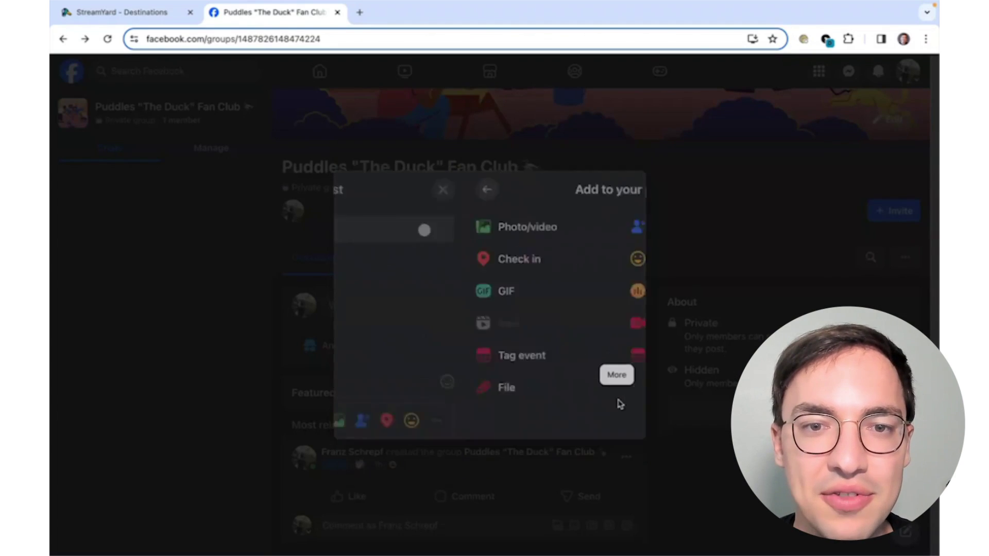
click(579, 342)
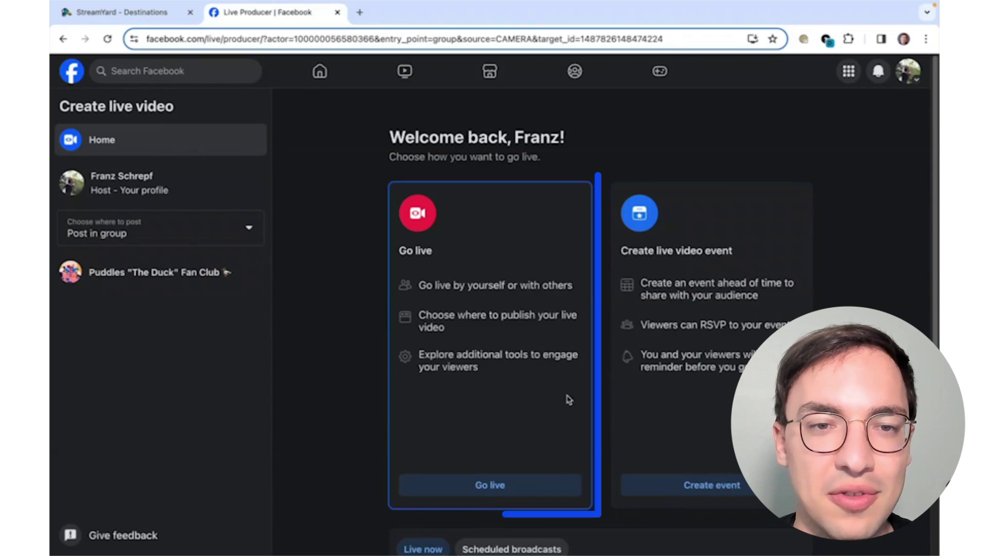
click(503, 482)
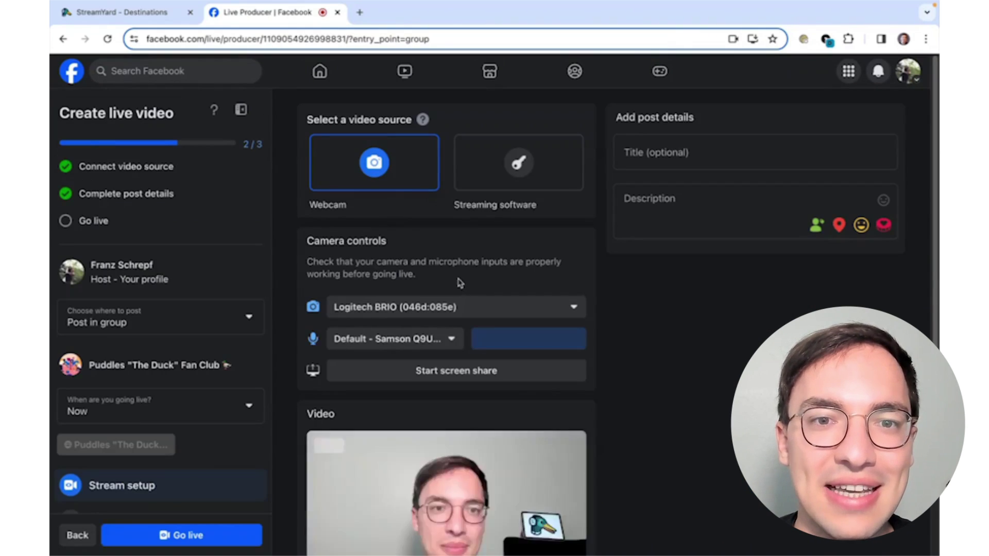
click(523, 170)
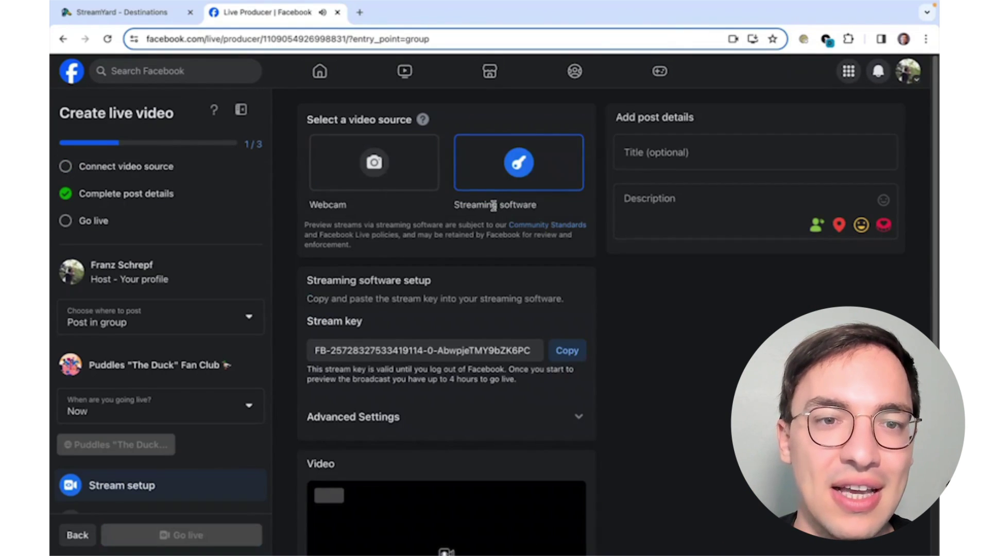
Step: Expand Advanced Settings to show the server URL and enable the persistent stream key
scroll(459, 273, down, 1)
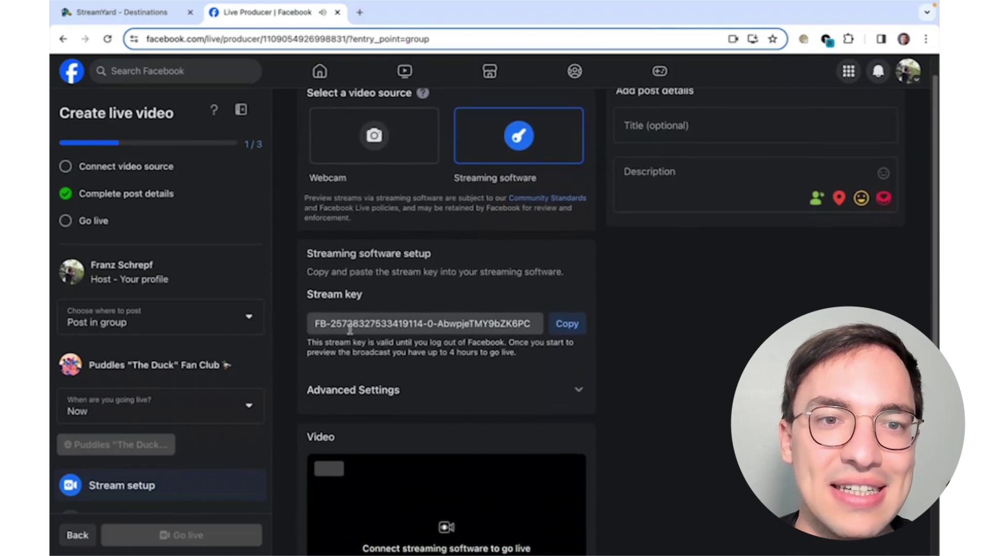
click(420, 397)
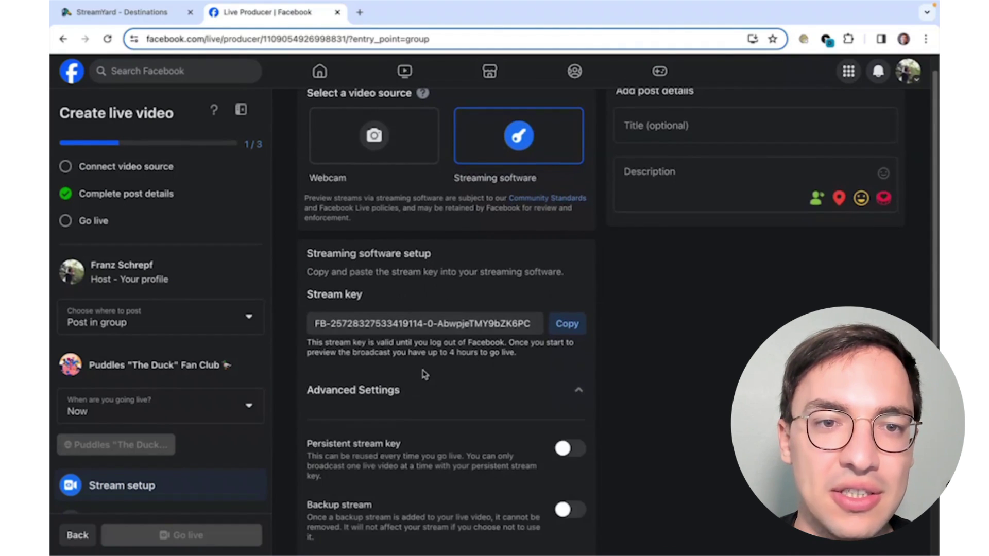
scroll(426, 372, down, 3)
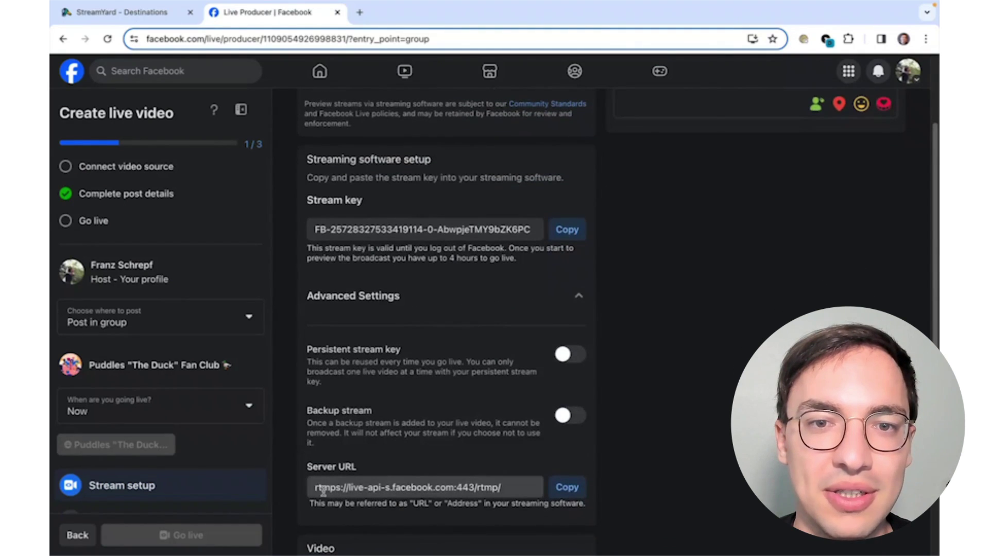
scroll(295, 310, up, 3)
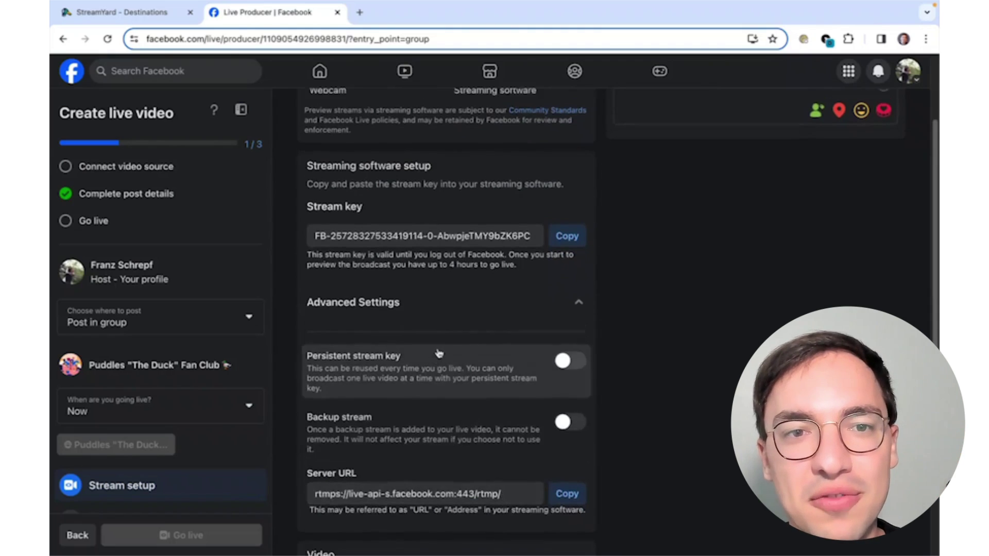
scroll(292, 412, down, 5)
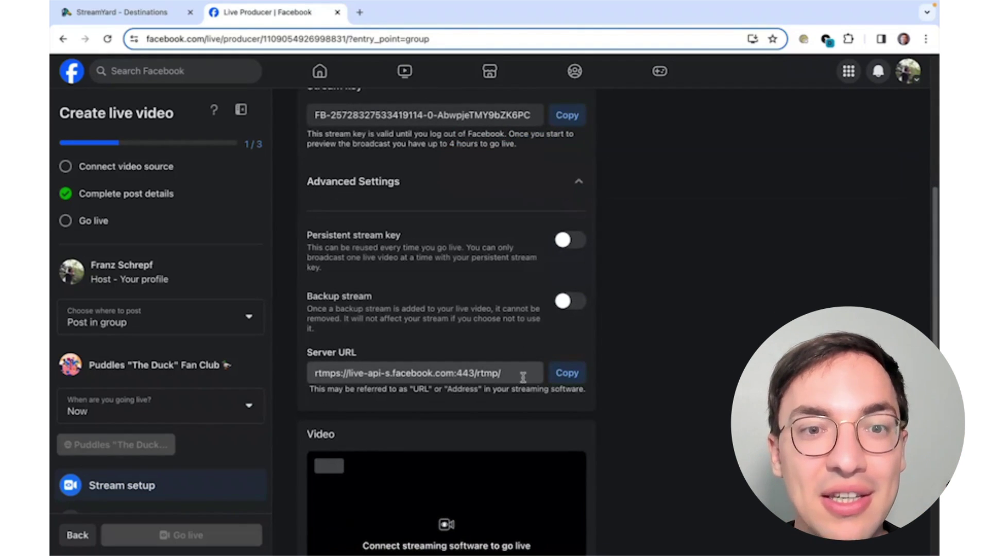
scroll(473, 309, up, 2)
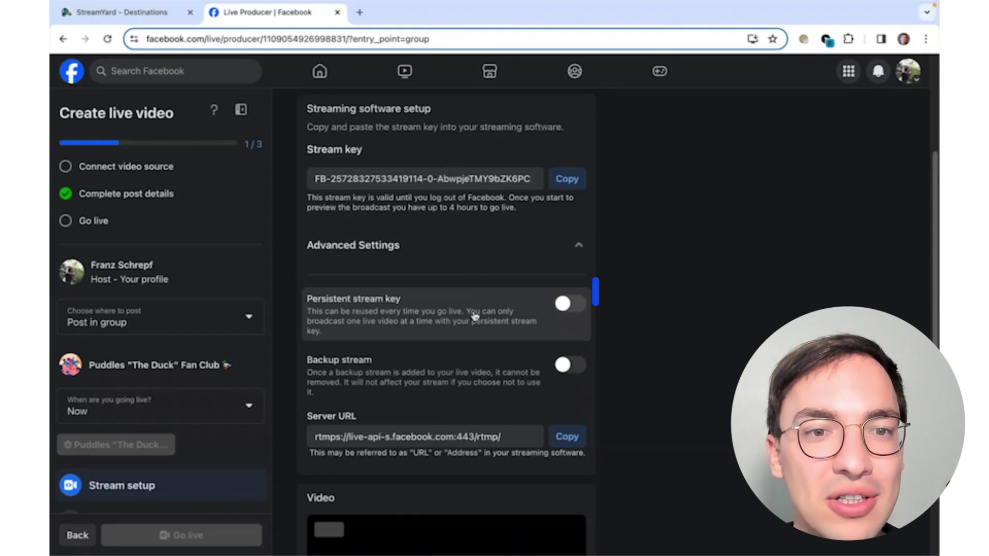
click(572, 305)
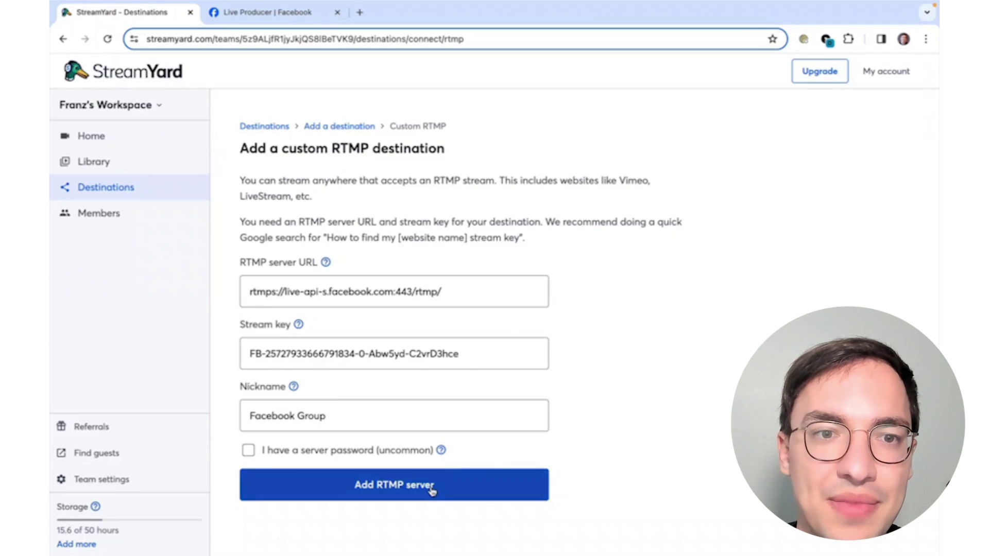
Step: Save the Facebook Group RTMP server and confirm it appears as a destination for a new live stream
click(431, 489)
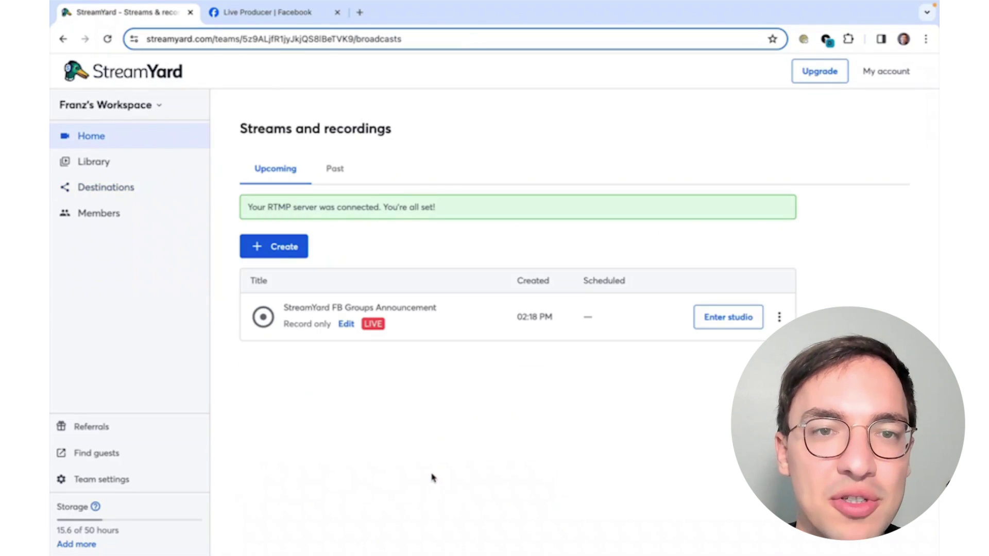
click(277, 256)
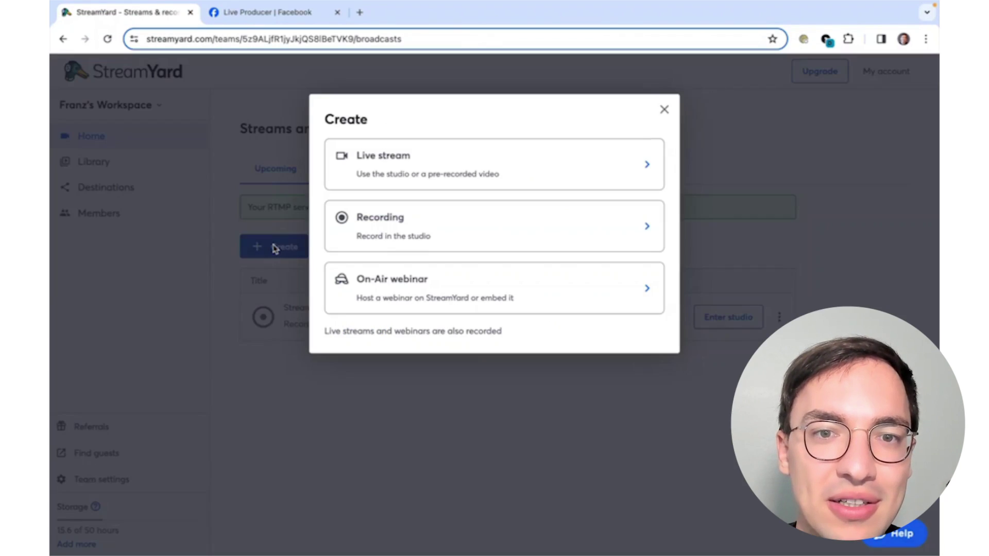
click(405, 185)
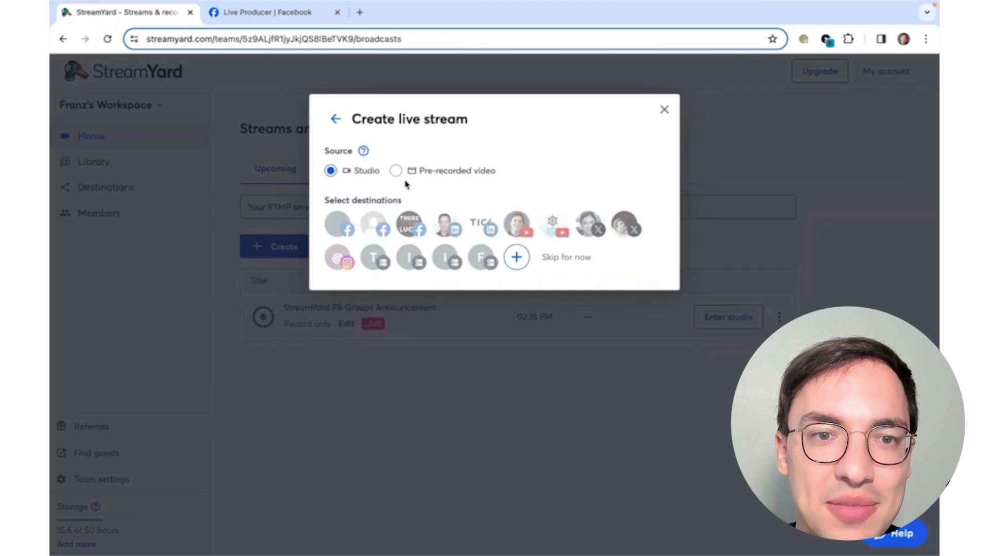
click(487, 266)
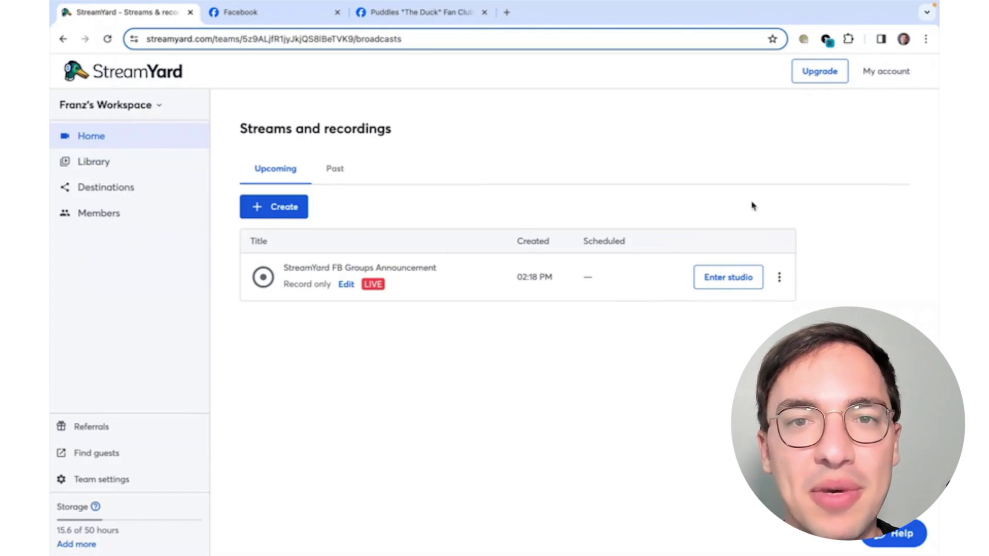
click(144, 195)
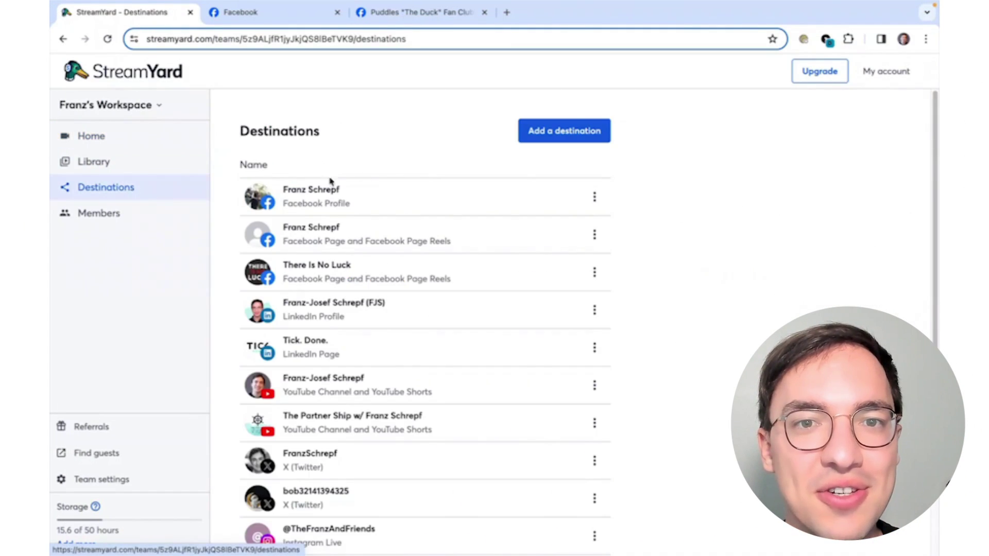
click(565, 130)
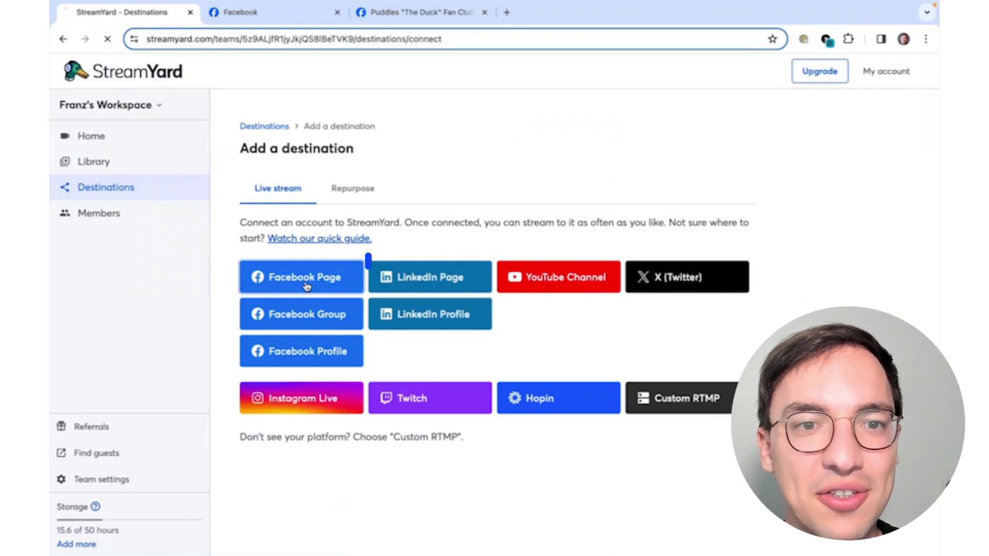
click(307, 290)
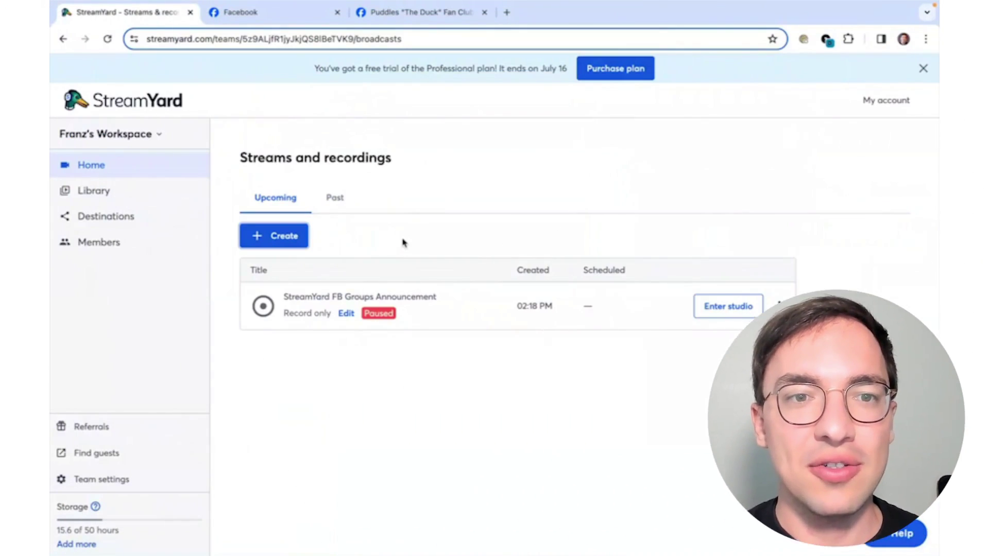
Step: Create a live stream to the YouTube channel destination with the title 'Test'
click(278, 237)
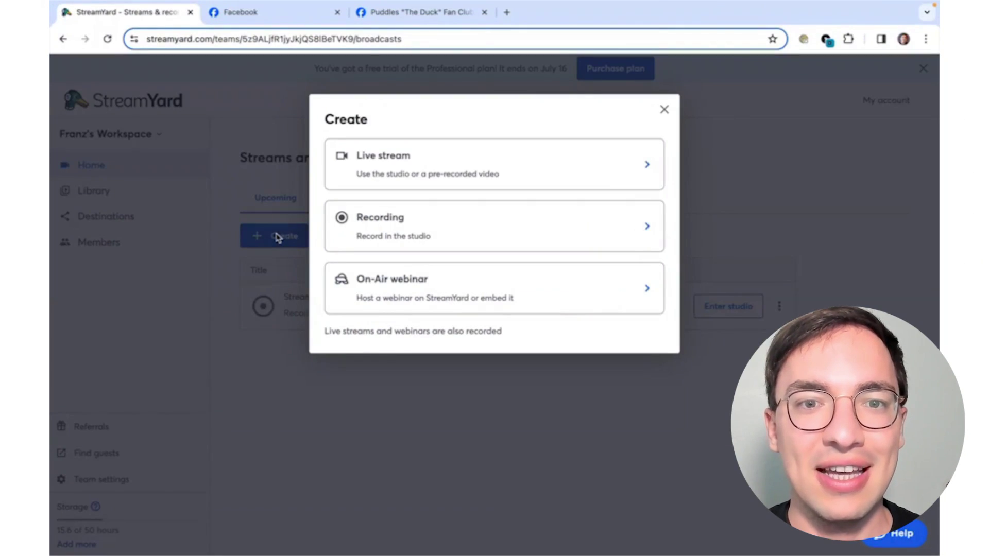
click(373, 167)
click(549, 227)
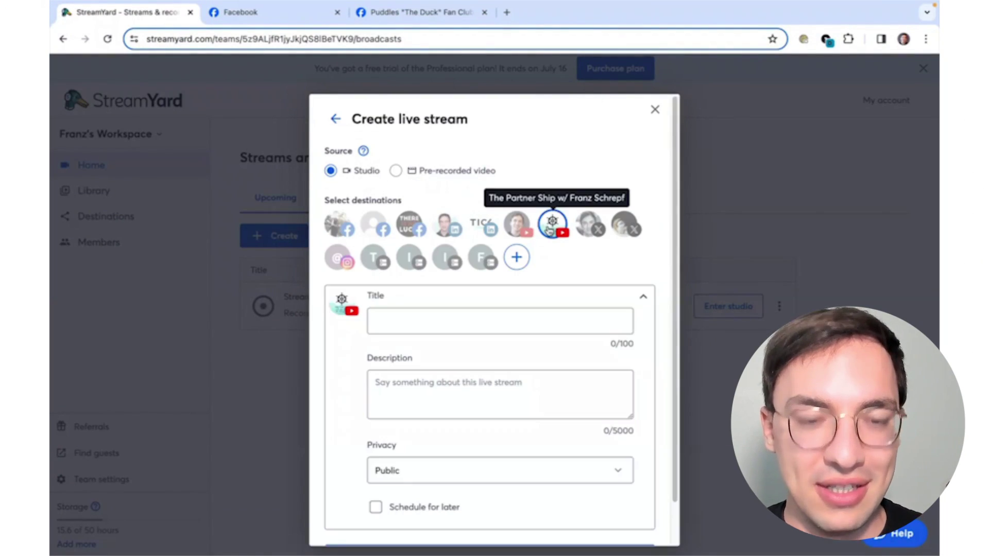
click(446, 316)
text(Test)
scroll(459, 467, down, 1)
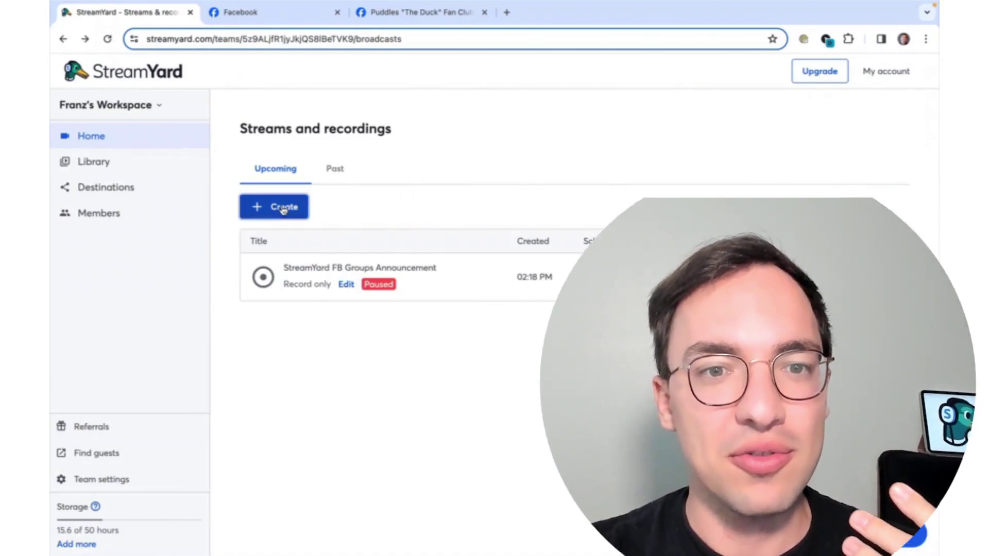
Step: Schedule the 'Test' On-Air webinar for Thu, Apr 4, 5:20 PM without registration, then open and select its watch page URL
click(284, 208)
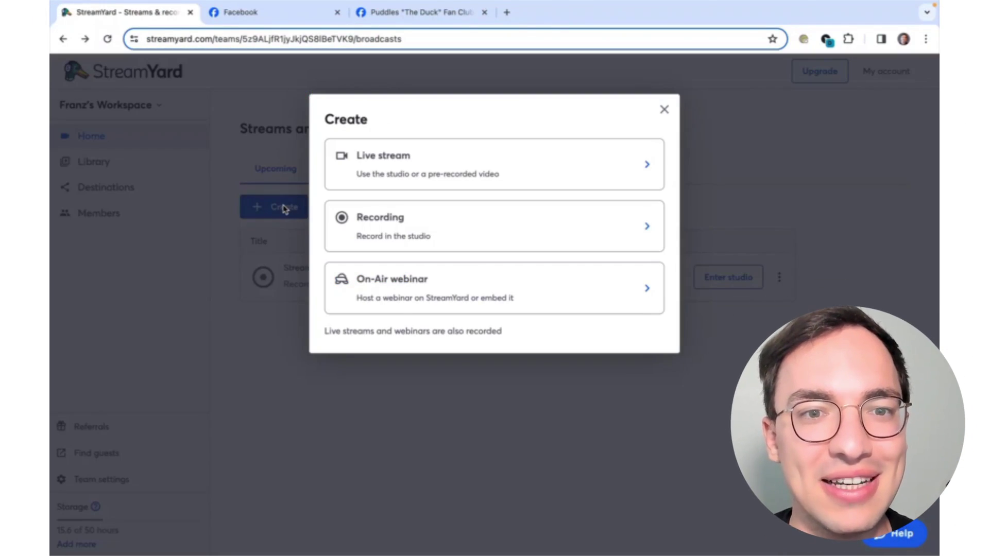
click(390, 299)
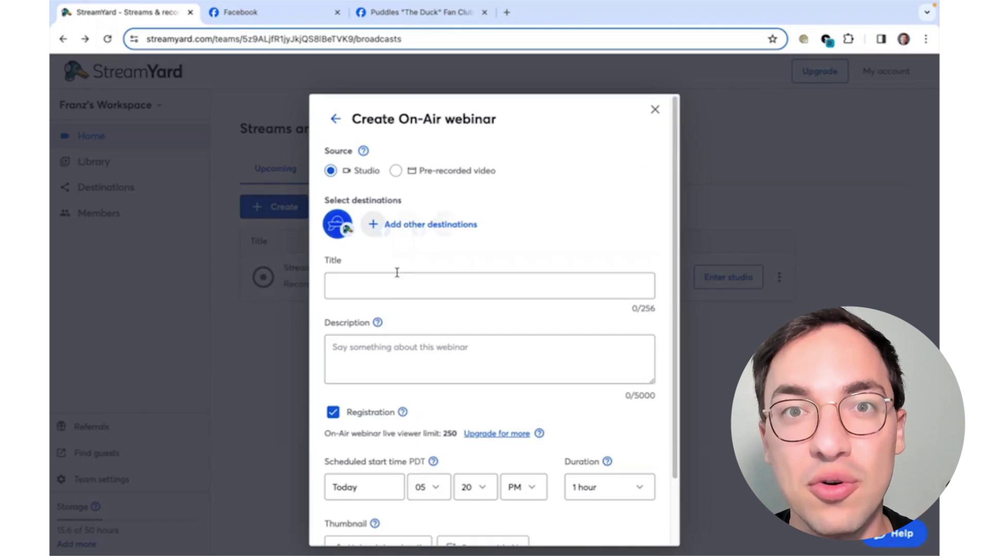
scroll(400, 276, down, 3)
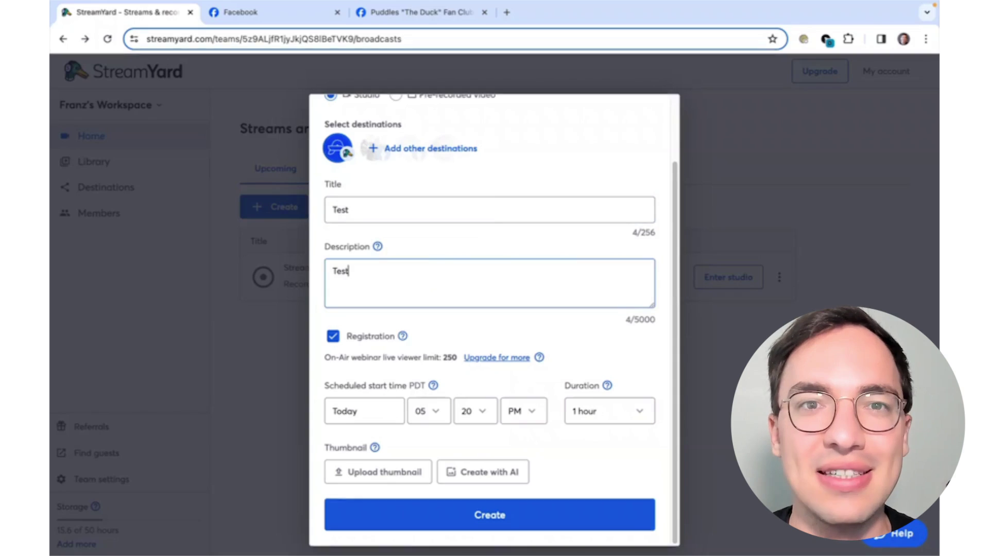
scroll(484, 206, up, 3)
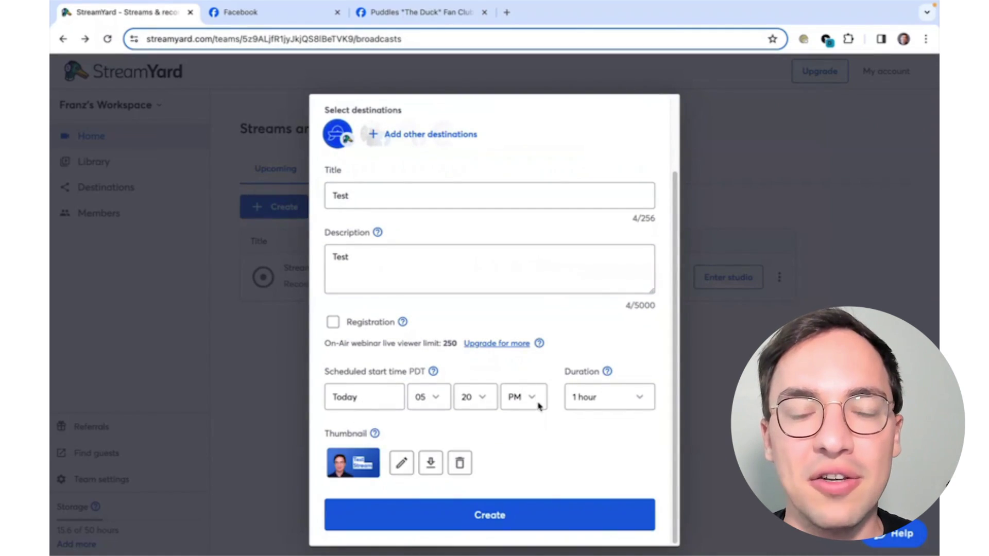
click(510, 498)
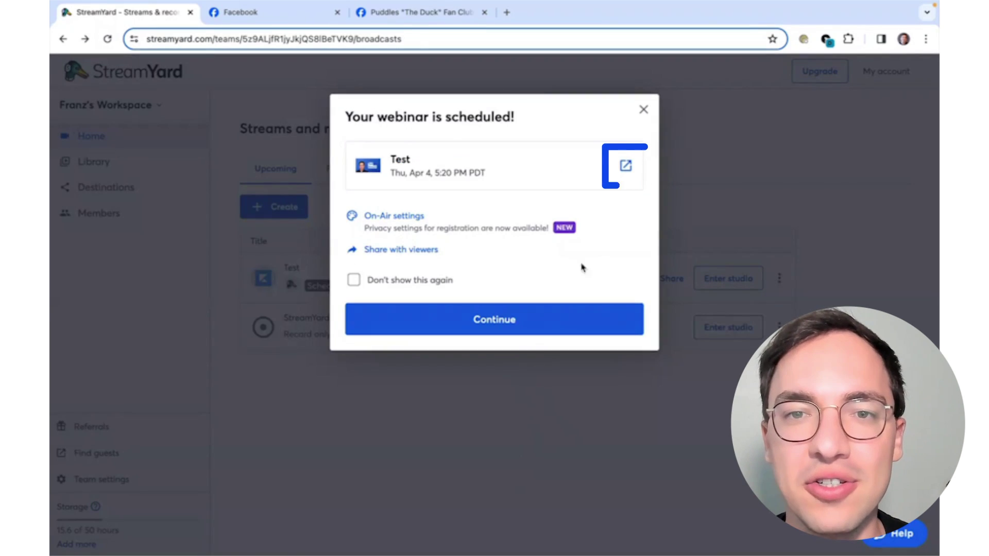
click(628, 165)
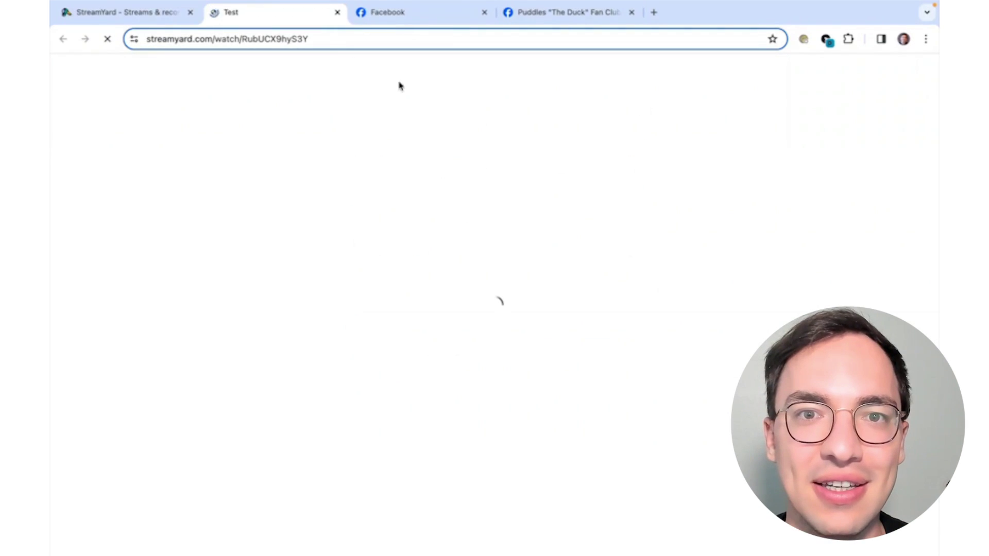
click(322, 39)
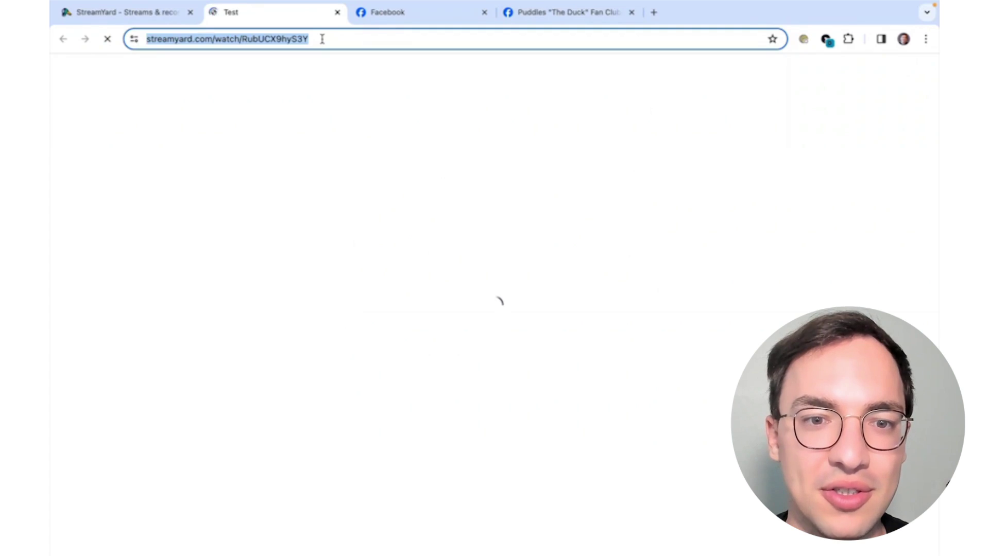